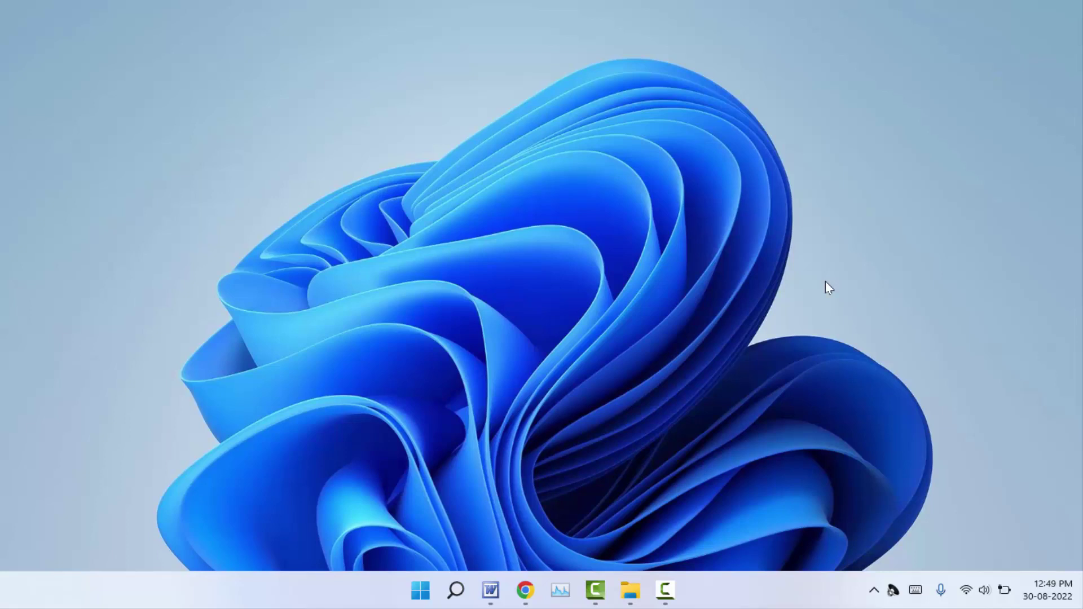
Restart the not-responding Windows Explorer process from Task Manager's full process list, then close Task Manager
{"action": "key", "text": "ctrl+shift+Escape"}
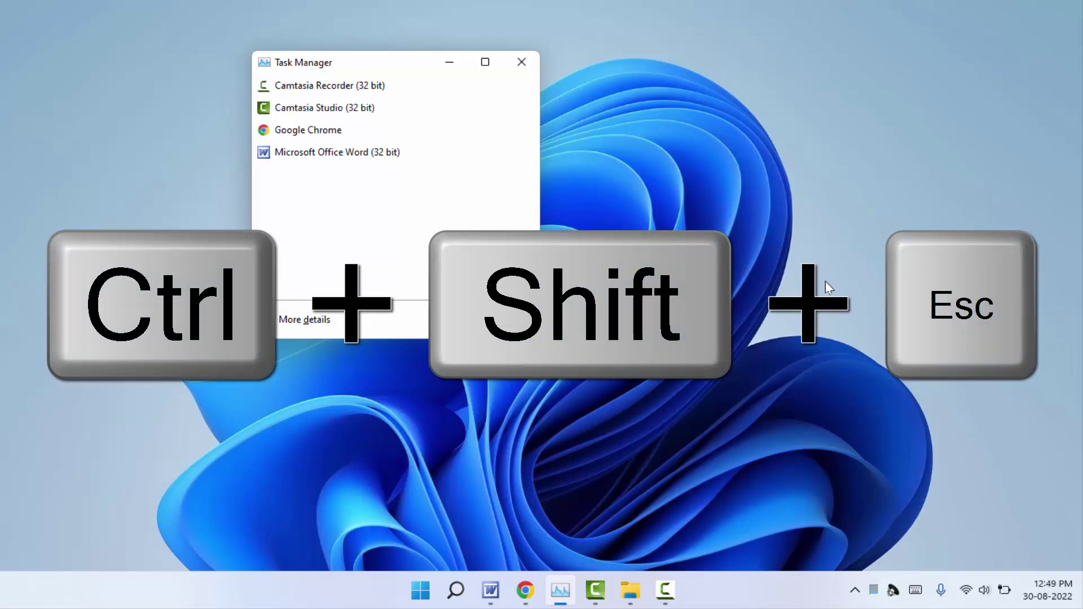
{"action": "left_click", "coordinate": [311, 321]}
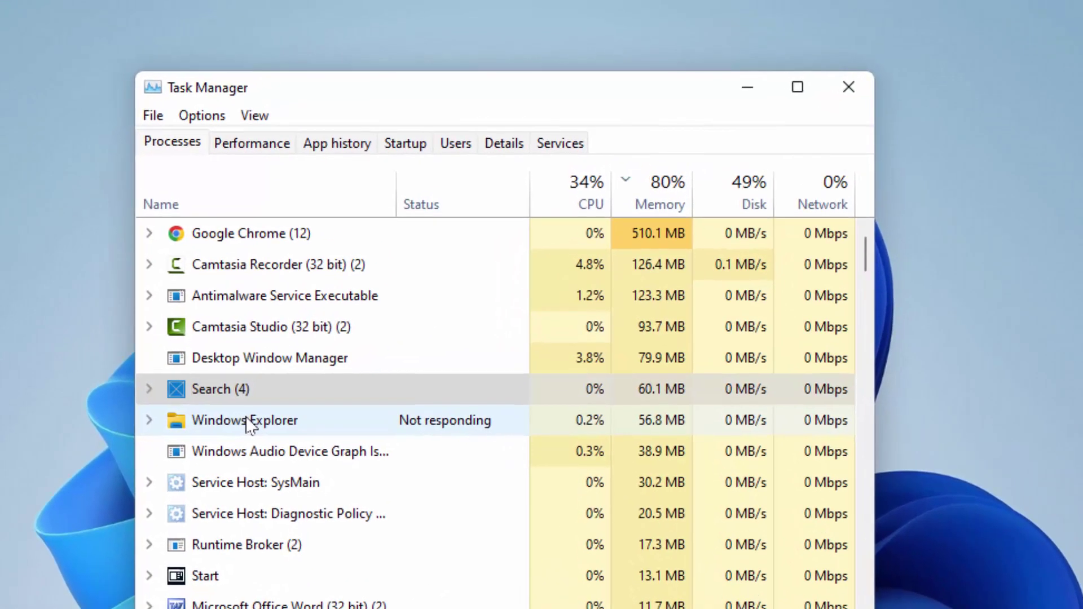
{"action": "left_click", "coordinate": [330, 305]}
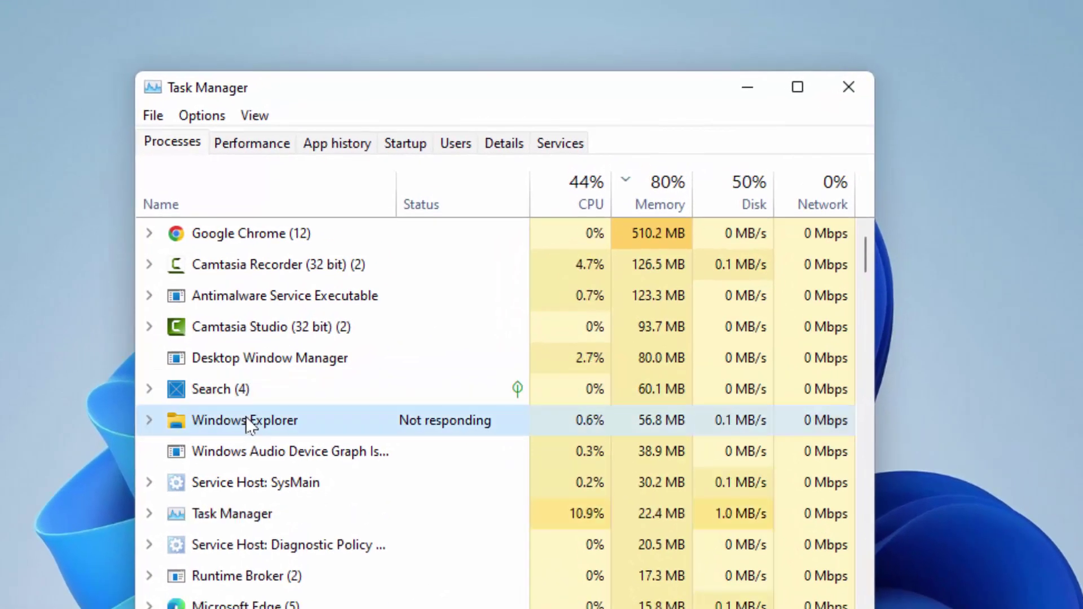
{"action": "right_click", "coordinate": [247, 421]}
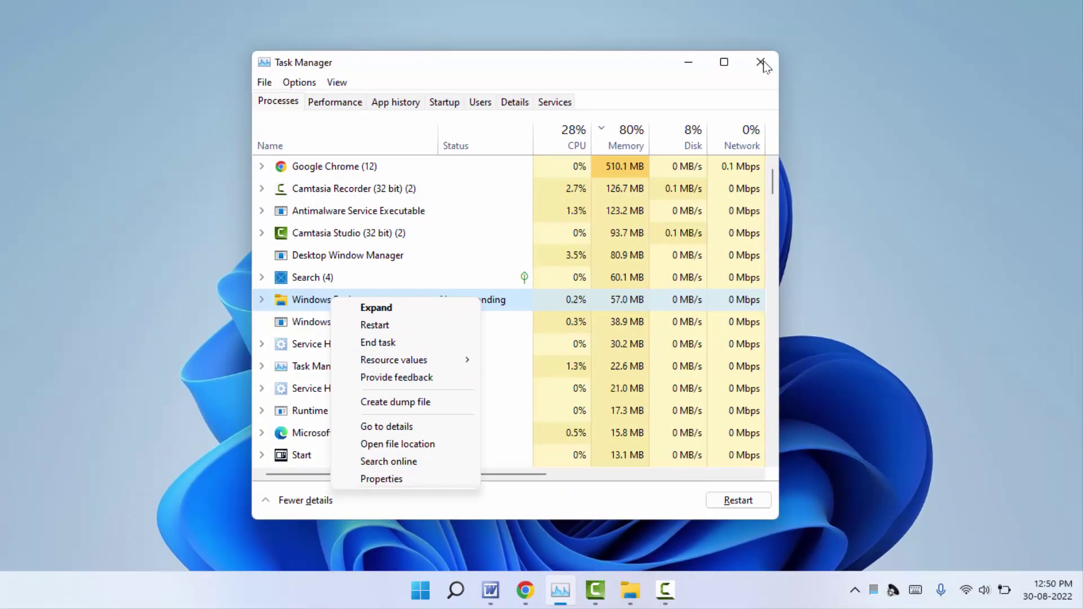
{"action": "left_click", "coordinate": [765, 62]}
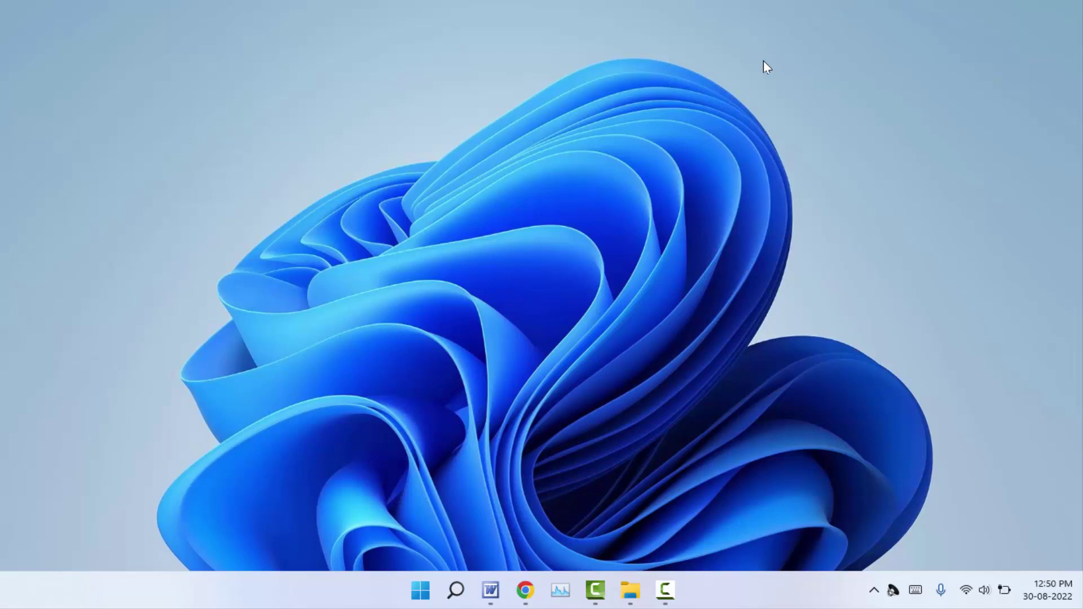
Launch Windows Terminal from the Win+X menu and move its window toward the top of the screen
{"action": "key", "text": "super+x"}
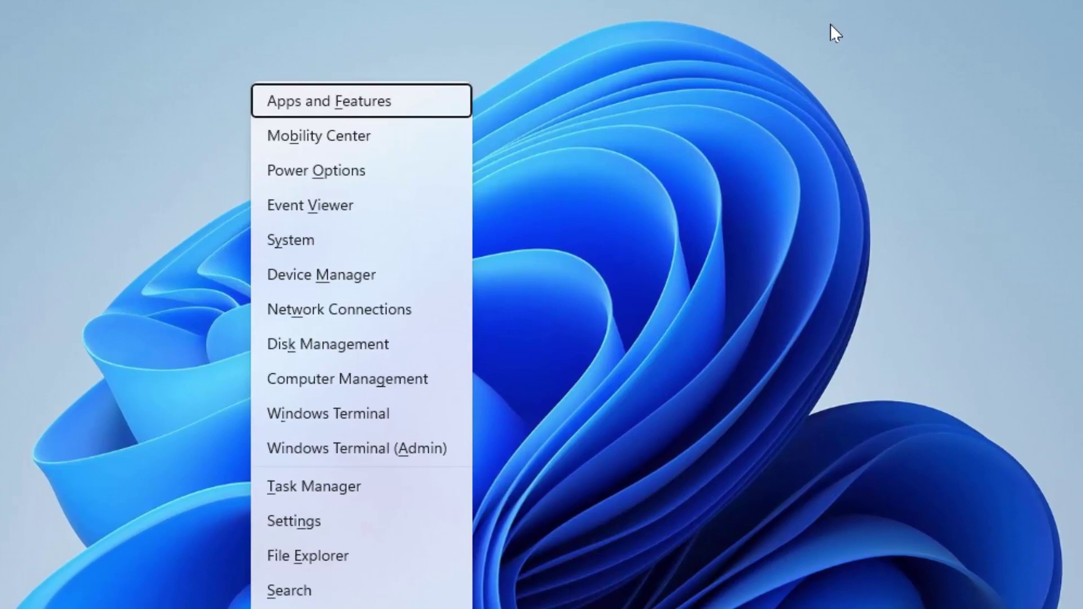
{"action": "left_click", "coordinate": [401, 410]}
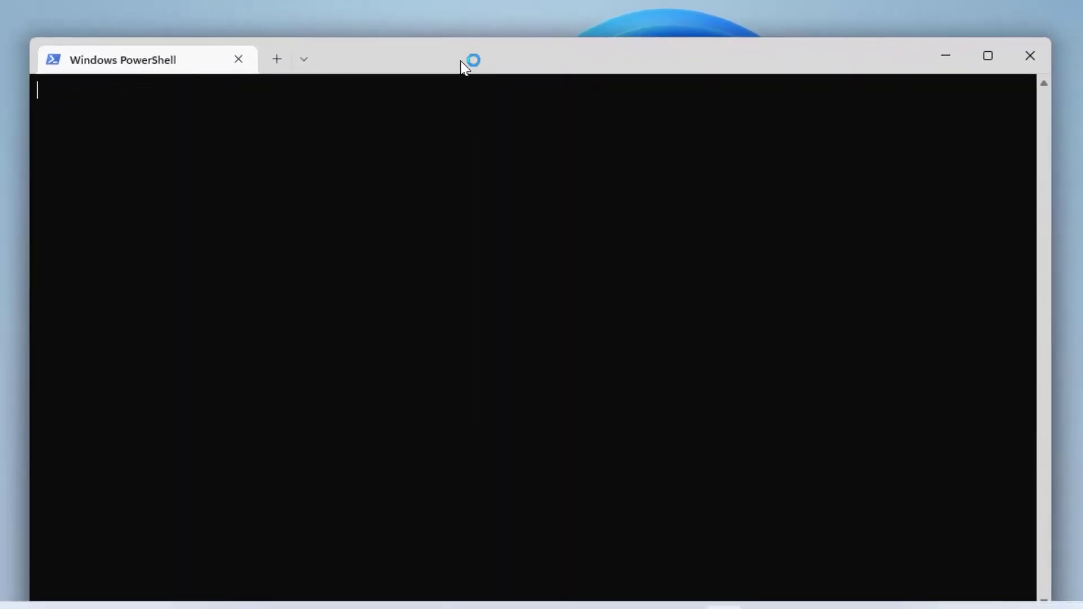
{"action": "left_click_drag", "start_coordinate": [457, 49], "coordinate": [450, 20]}
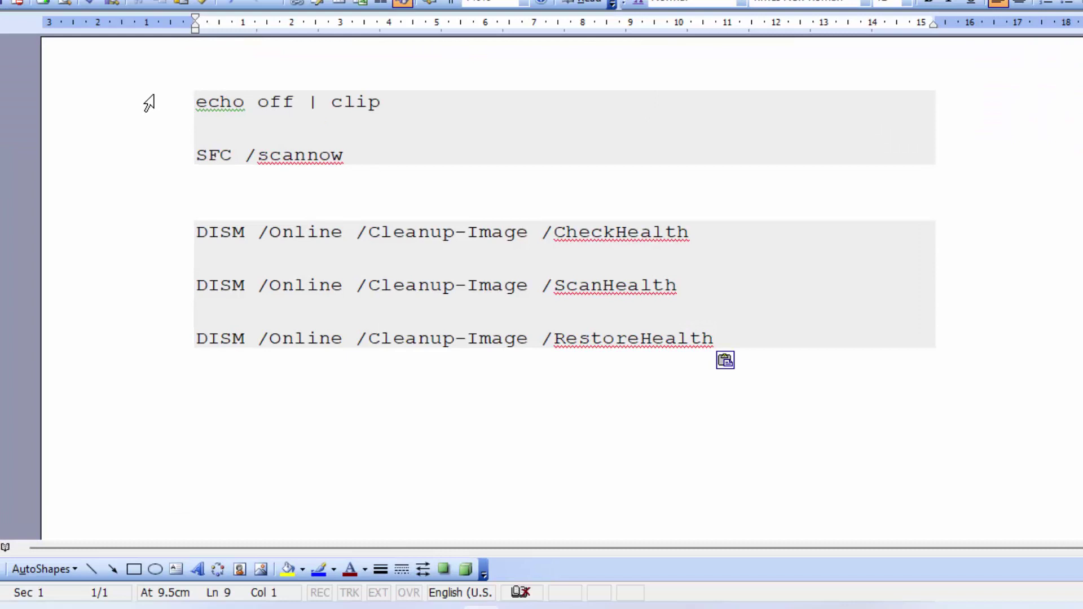
Copy 'echo off | clip' from the Word notes, paste it into PowerShell, then close the terminal
{"action": "left_click", "coordinate": [149, 104]}
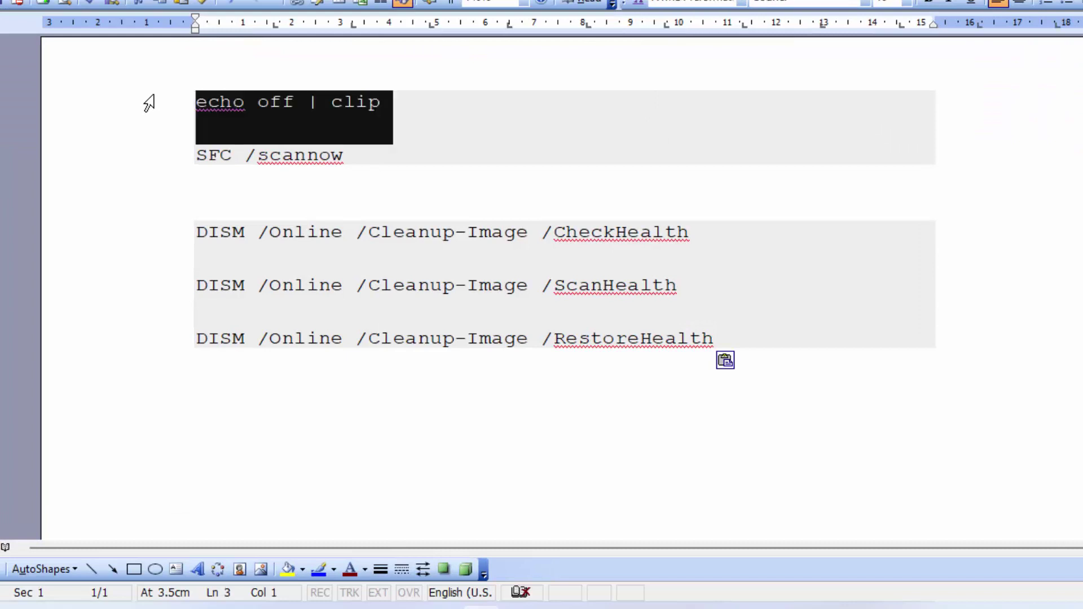
{"action": "key", "text": "ctrl+c"}
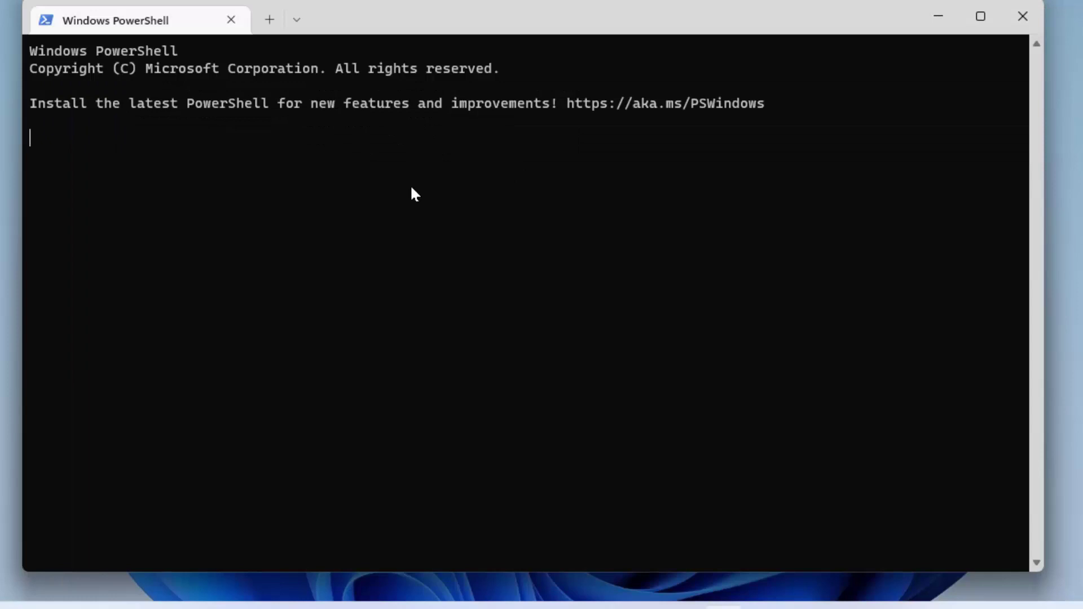
{"action": "key", "text": "ctrl+v"}
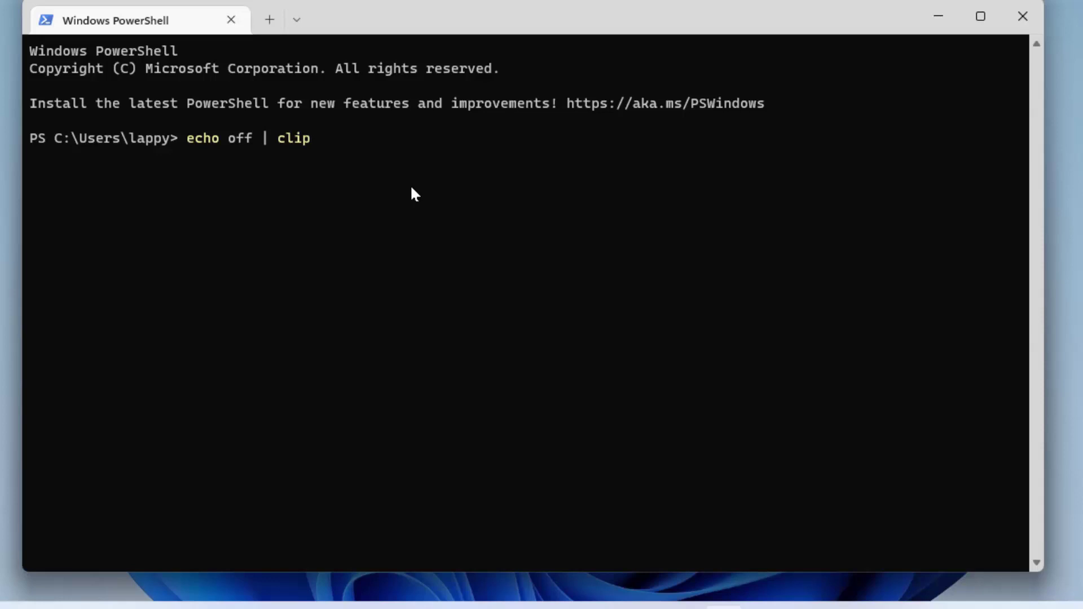
{"action": "left_click", "coordinate": [1008, 7]}
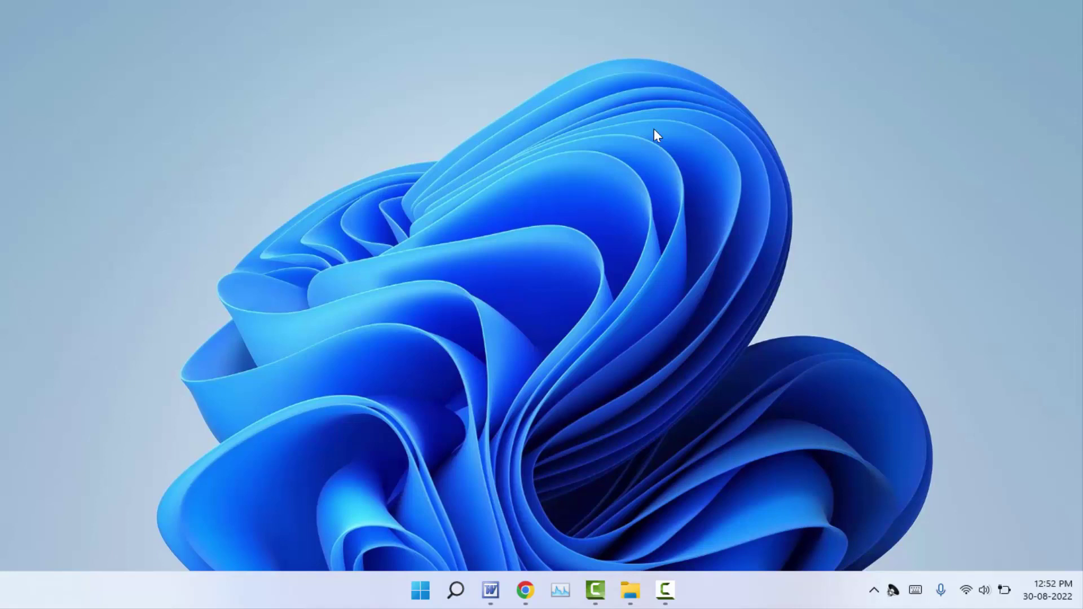
Search Start for 'term' and run the Terminal best match as administrator
{"action": "key", "text": "super"}
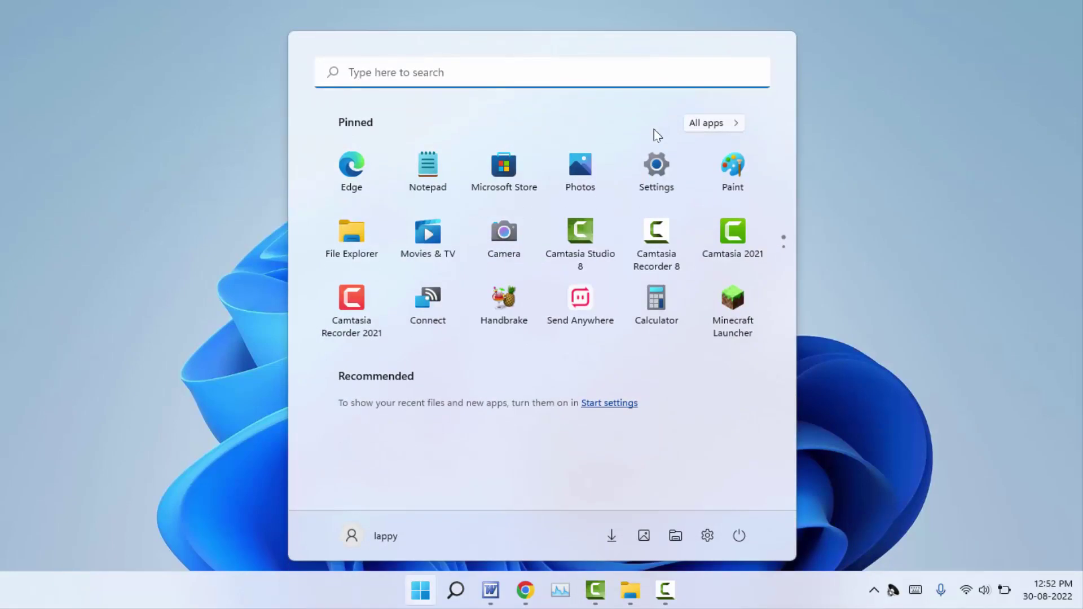
{"action": "key", "text": "super+s"}
{"action": "type", "text": "te"}
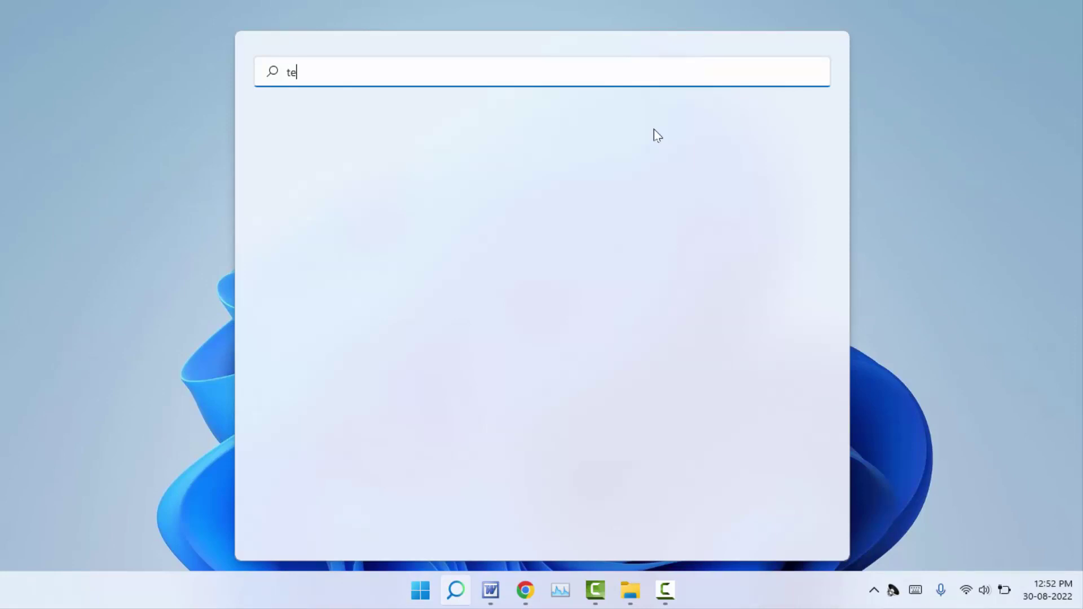
{"action": "type", "text": "rm"}
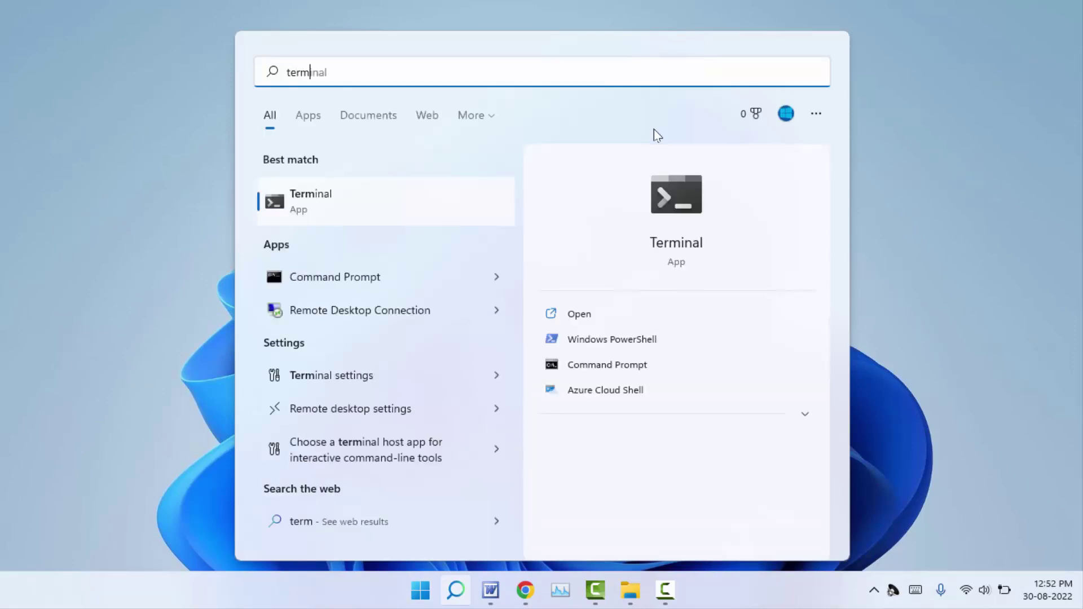
{"action": "right_click", "coordinate": [373, 195]}
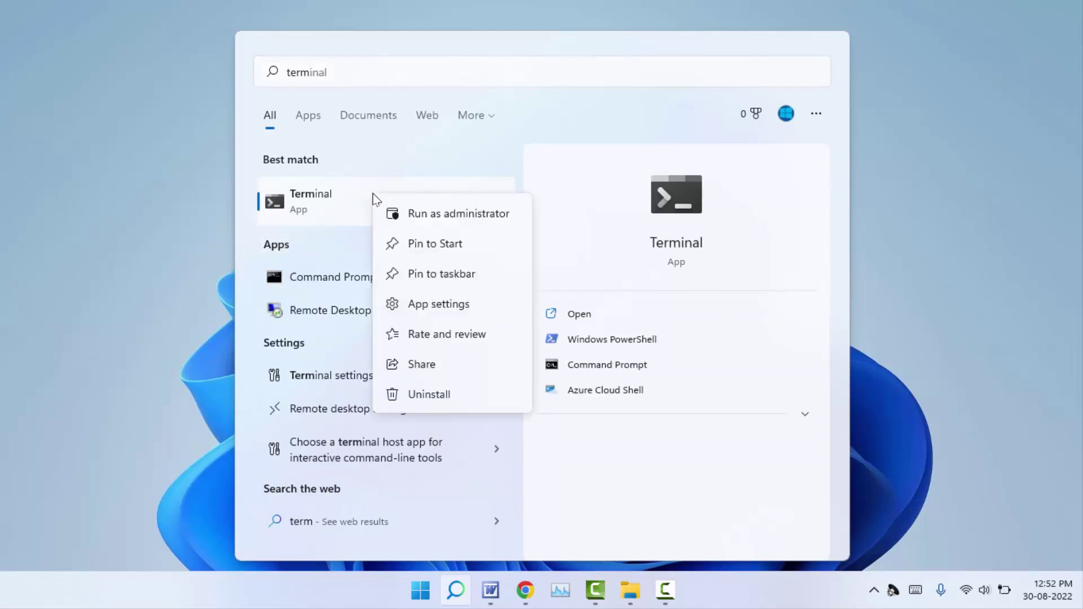
{"action": "left_click", "coordinate": [404, 215]}
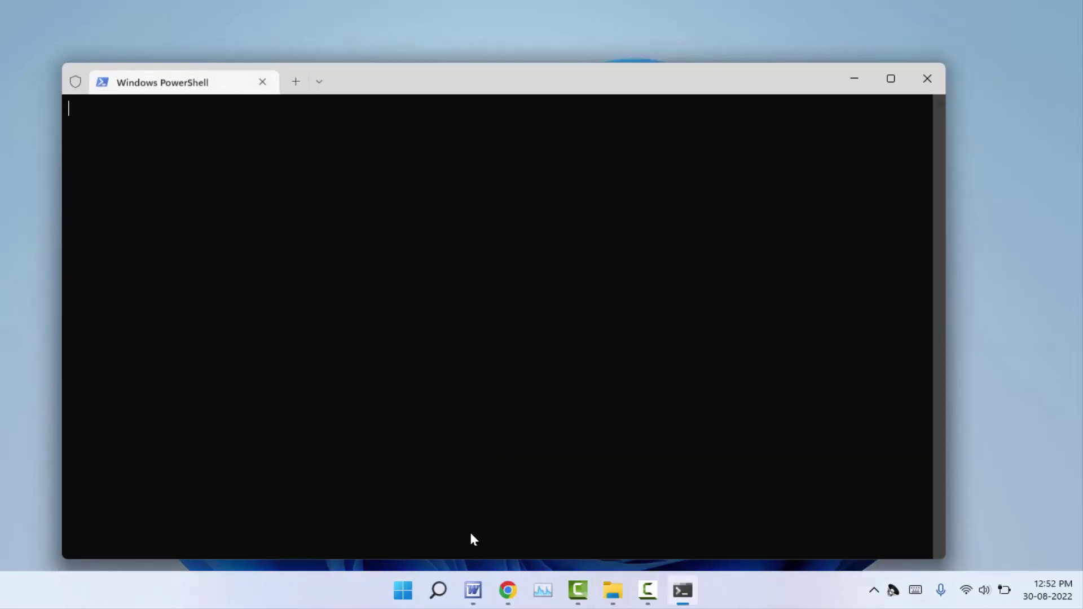
Minimize the Word notes, enter SFC /scannow in the administrator PowerShell tab, then close the terminal
{"action": "left_click", "coordinate": [473, 590]}
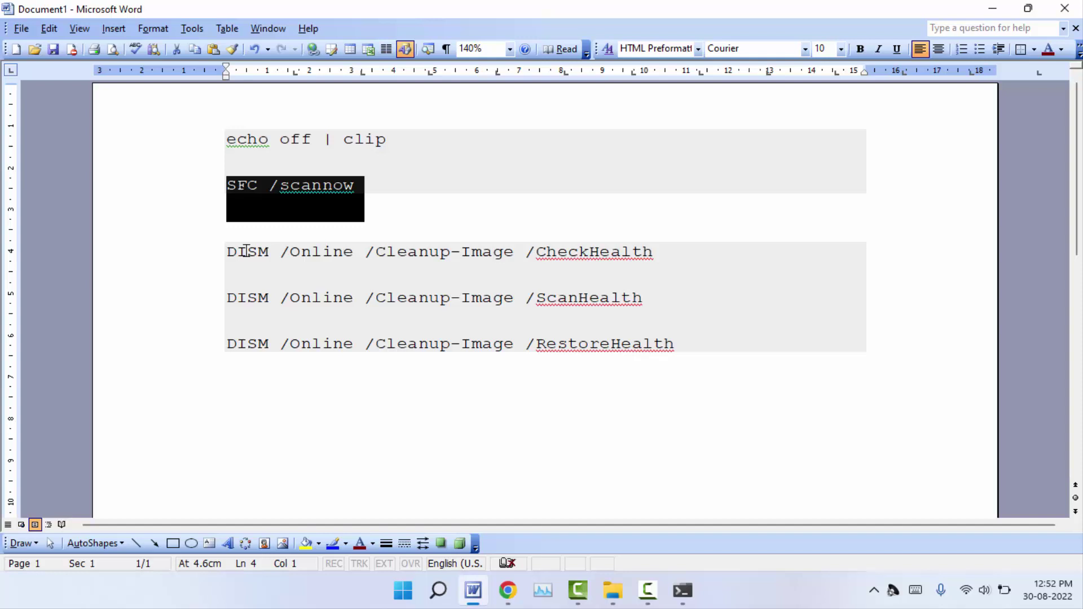
{"action": "left_click", "coordinate": [991, 8]}
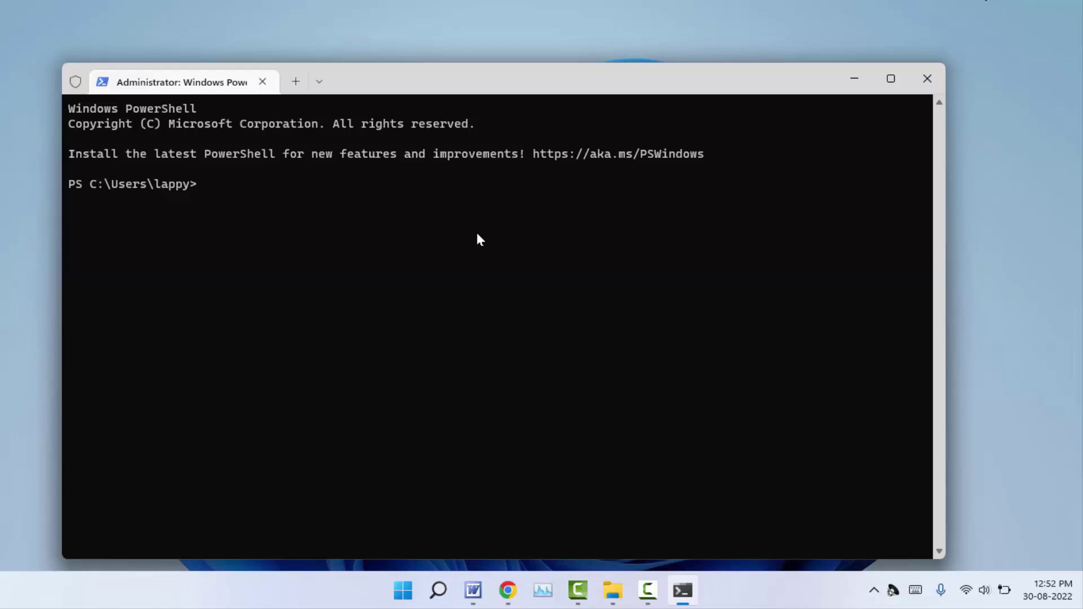
{"action": "type", "text": "SFC /scannow"}
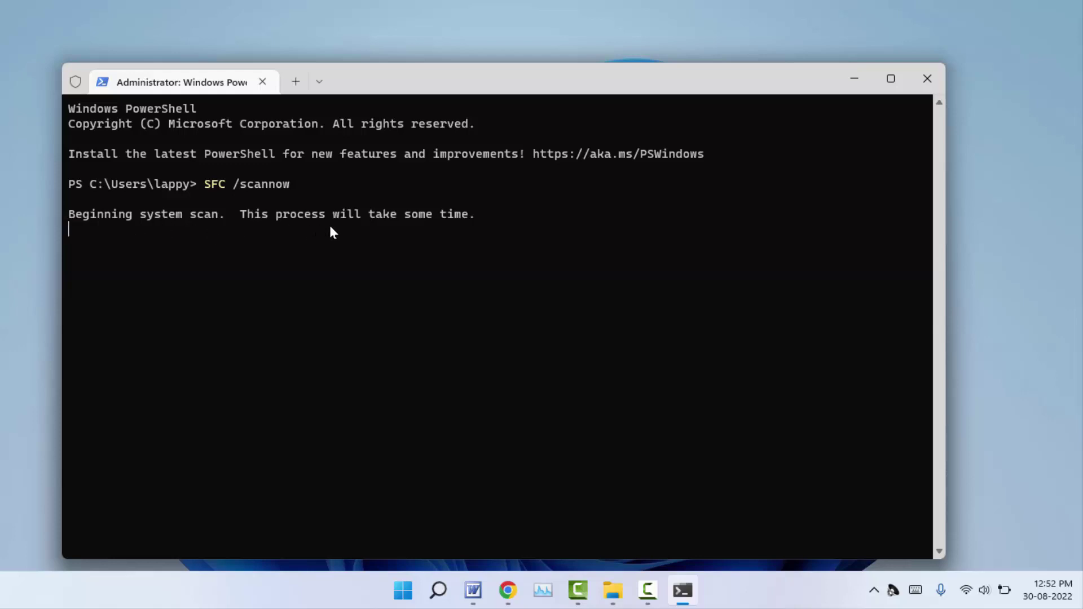
{"action": "left_click_drag", "start_coordinate": [395, 79], "coordinate": [389, 49]}
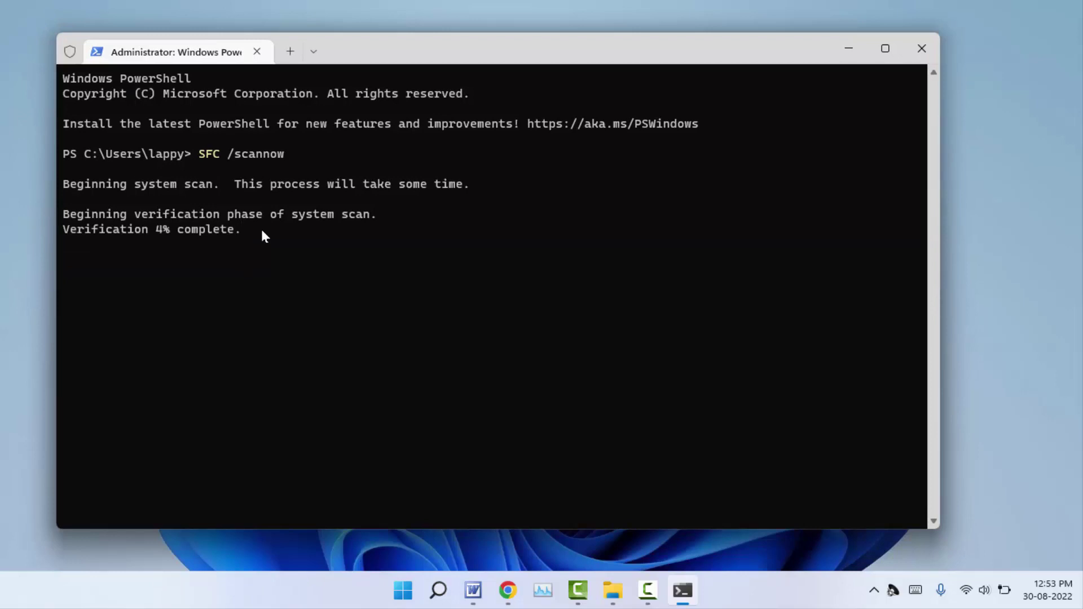
{"action": "left_click", "coordinate": [908, 54]}
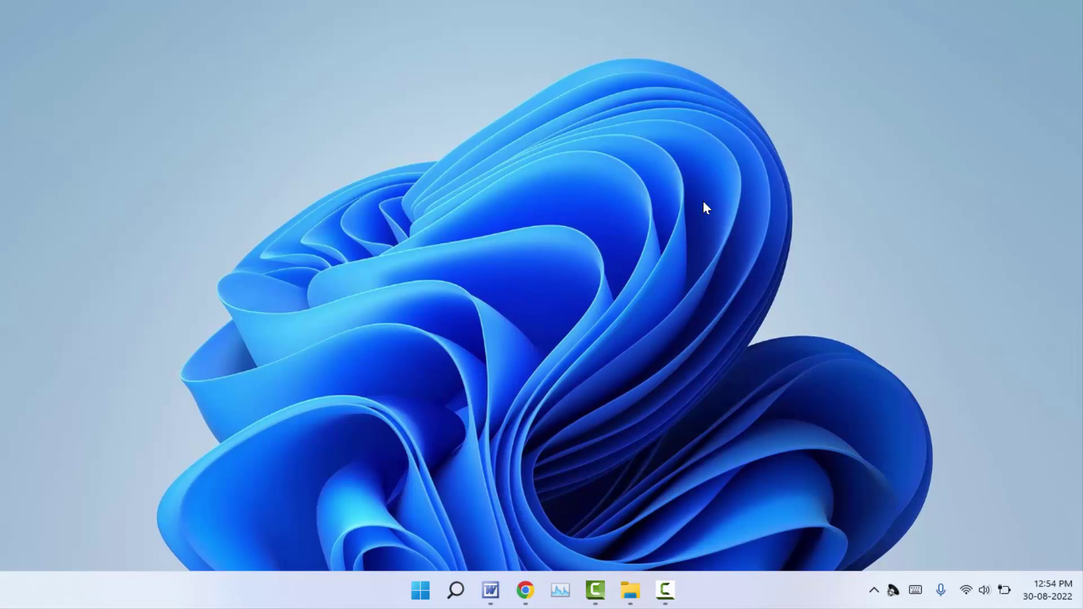
Open a new Windows Terminal via Win+X, select the DISM CheckHealth line in Word, and minimize Word
{"action": "key", "text": "super+x"}
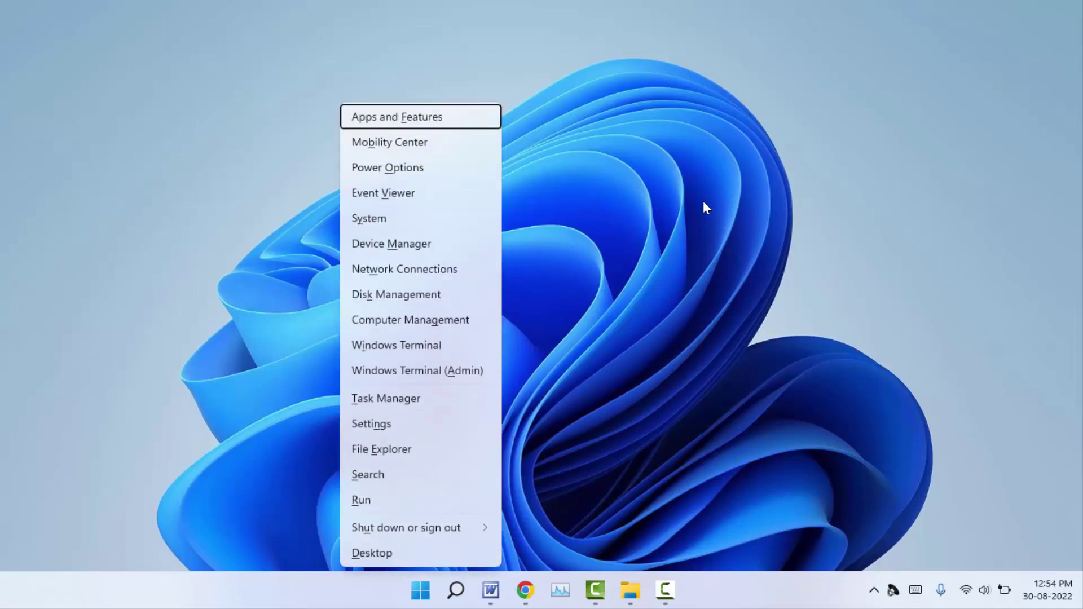
{"action": "left_click", "coordinate": [427, 355]}
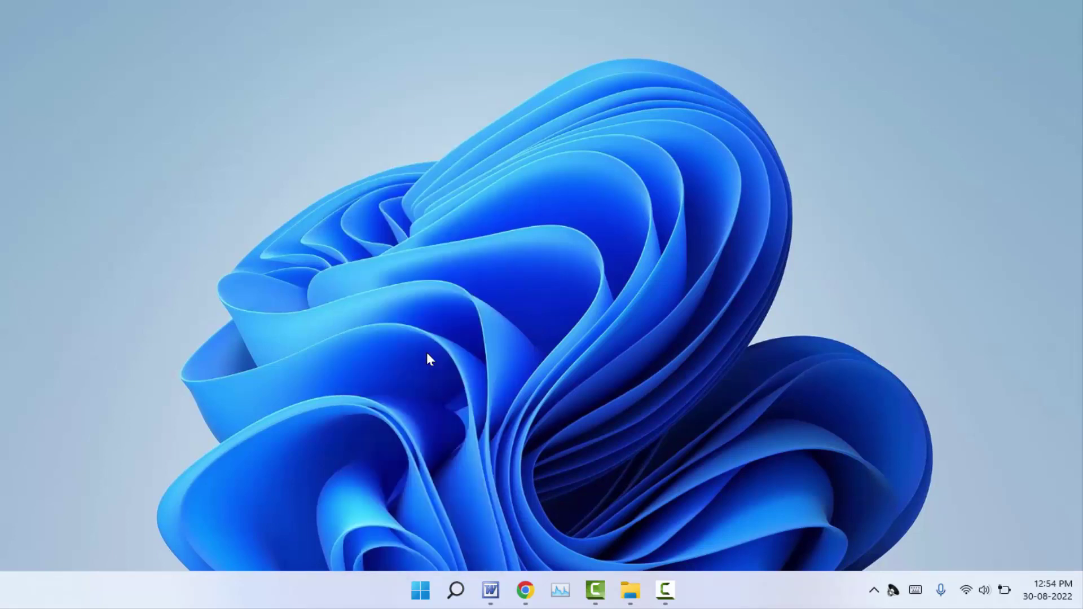
{"action": "left_click", "coordinate": [491, 590]}
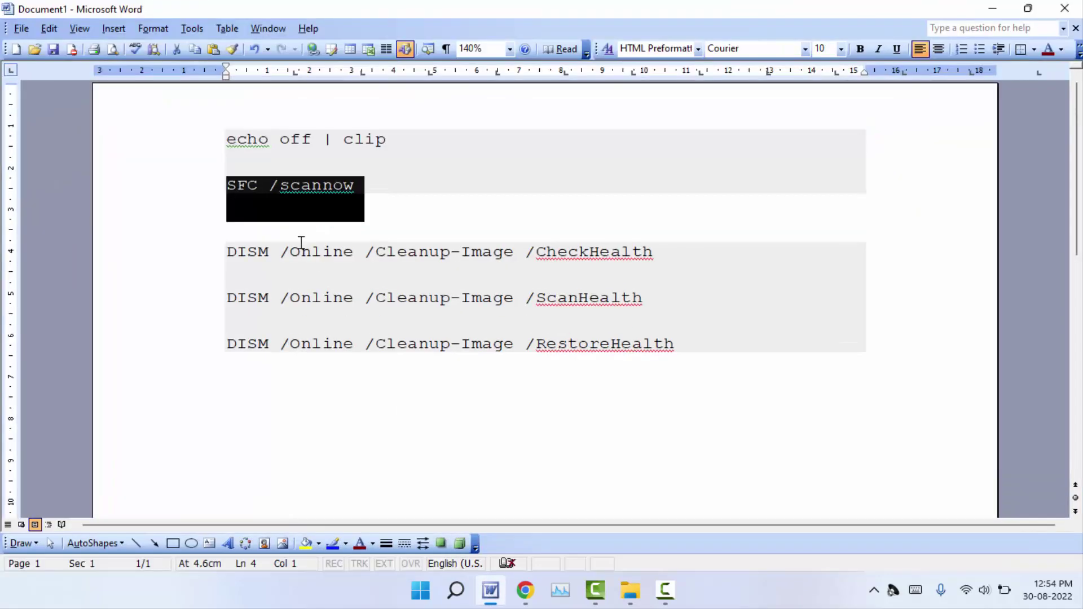
{"action": "left_click", "coordinate": [194, 263]}
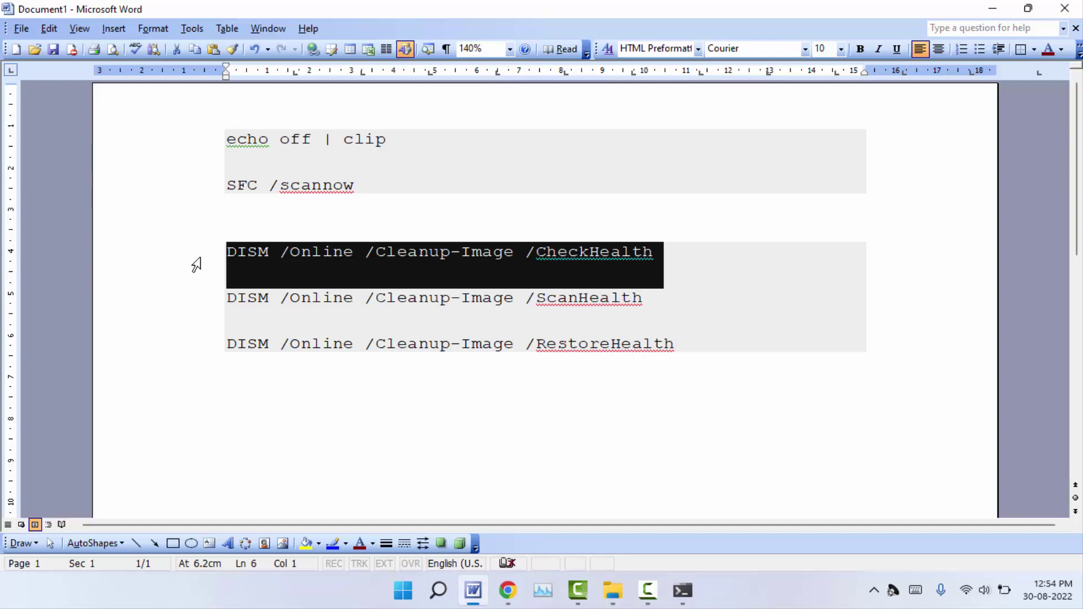
{"action": "left_click", "coordinate": [993, 9]}
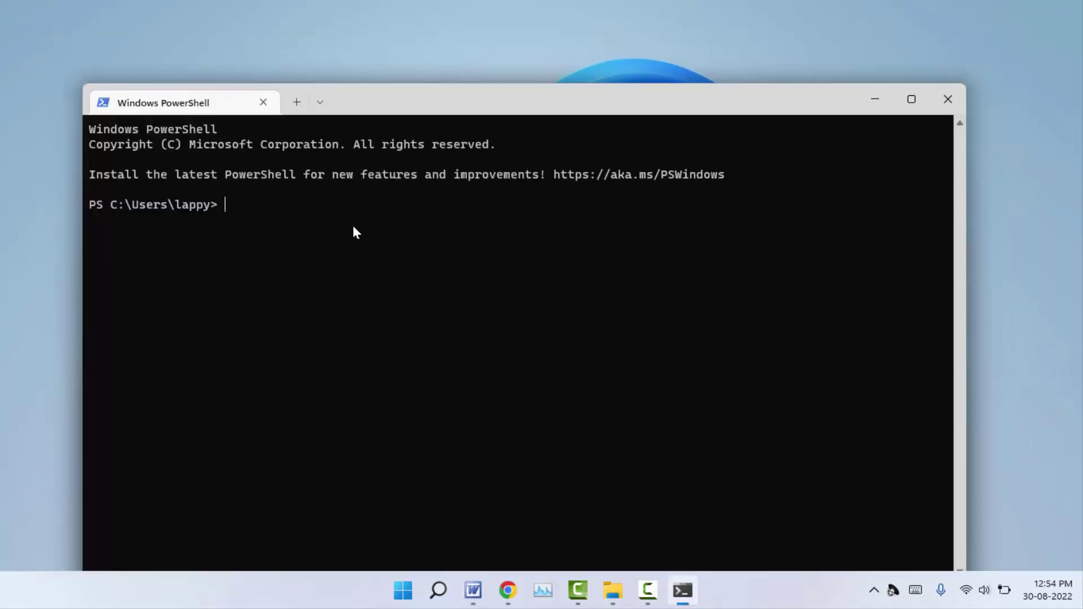
Paste the copied command, then the DISM ScanHealth line from Word, at the PowerShell prompt
{"action": "key", "text": "ctrl+v"}
{"action": "left_click_drag", "start_coordinate": [456, 103], "coordinate": [452, 64]}
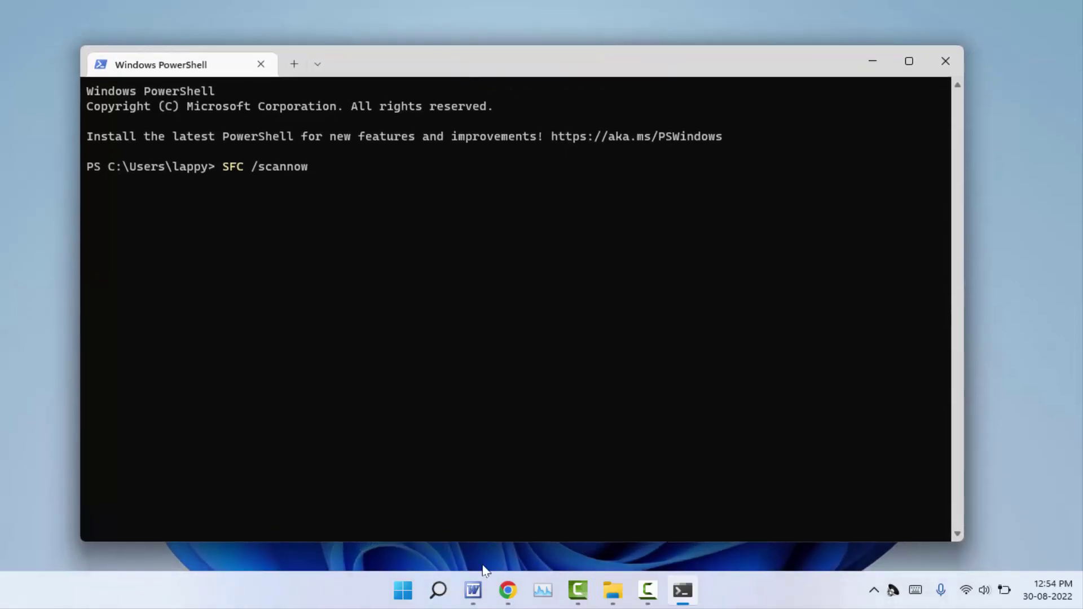
{"action": "left_click", "coordinate": [473, 590]}
{"action": "left_click", "coordinate": [185, 305]}
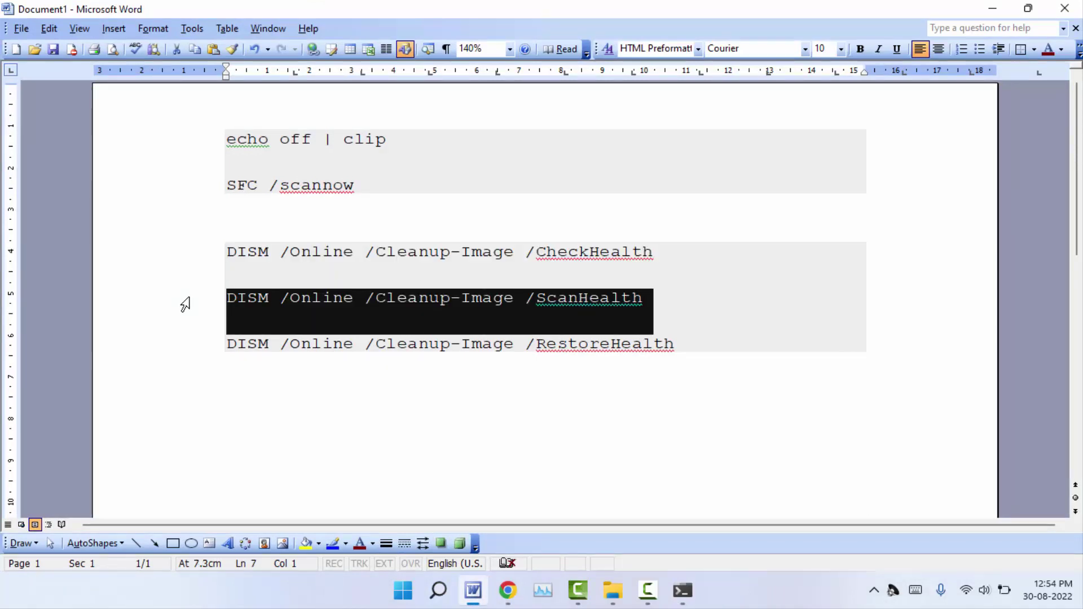
{"action": "left_click", "coordinate": [993, 9]}
{"action": "key", "text": "ctrl+v"}
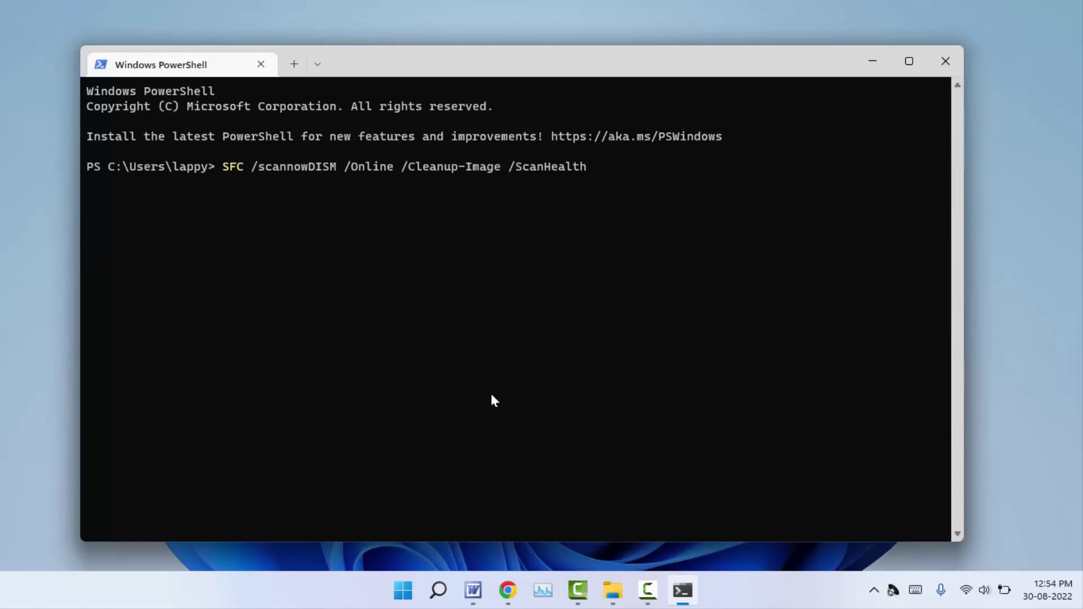
Paste the DISM RestoreHealth line from the Word notes at the prompt, then close the terminal
{"action": "left_click", "coordinate": [481, 588]}
{"action": "left_click", "coordinate": [174, 356]}
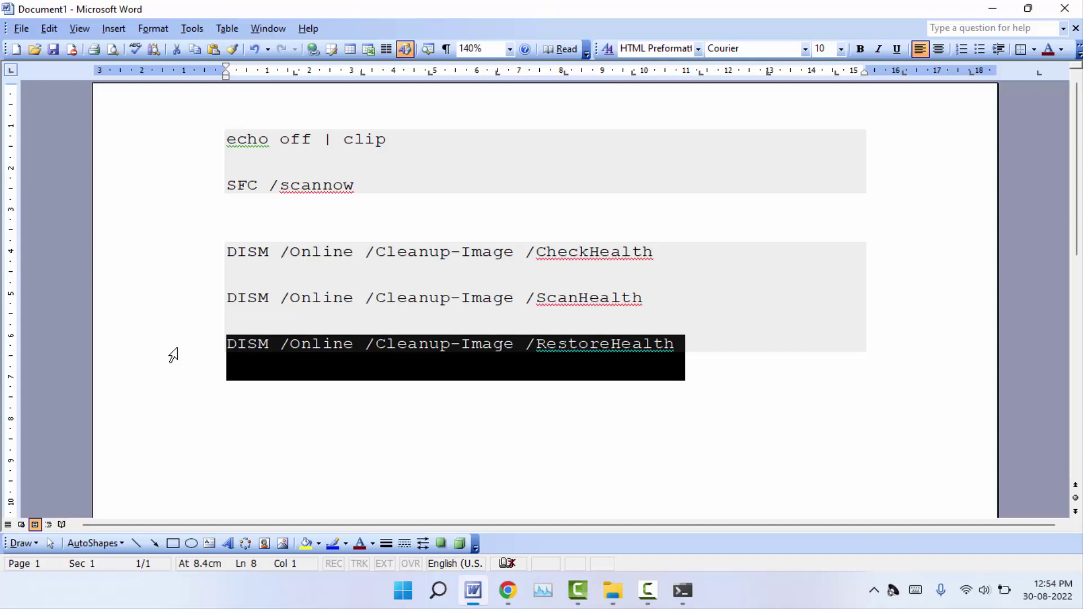
{"action": "left_click", "coordinate": [994, 9]}
{"action": "key", "text": "ctrl+v"}
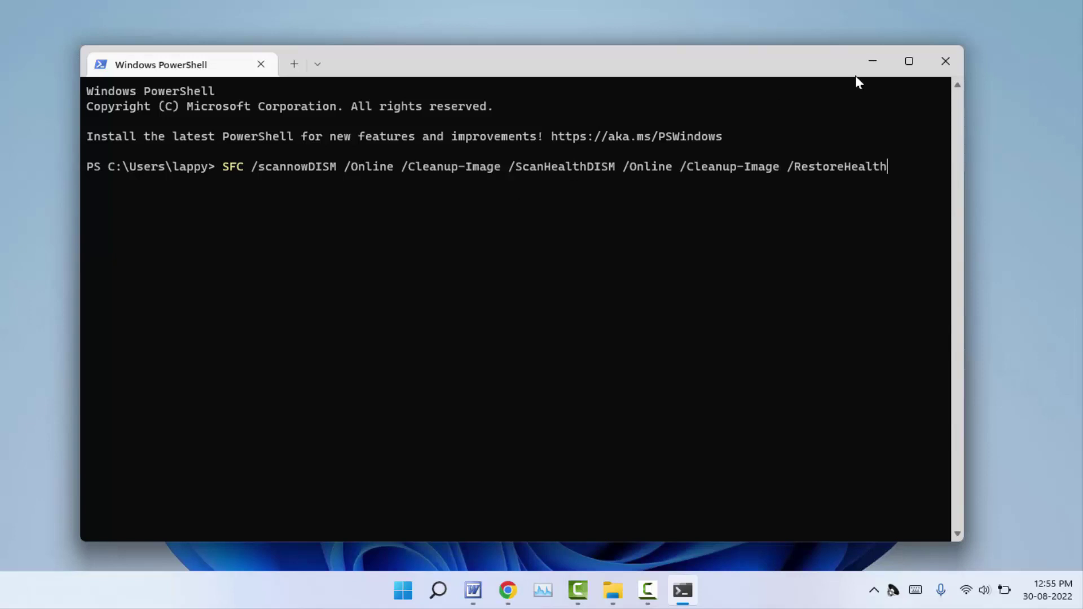
{"action": "mouse_move", "coordinate": [909, 66]}
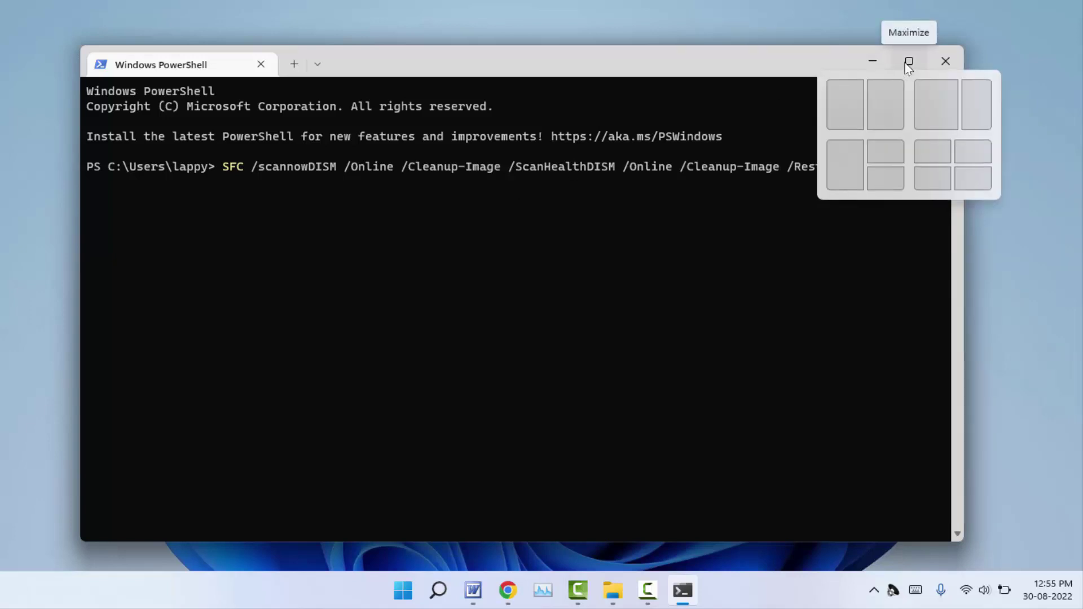
{"action": "left_click", "coordinate": [940, 68]}
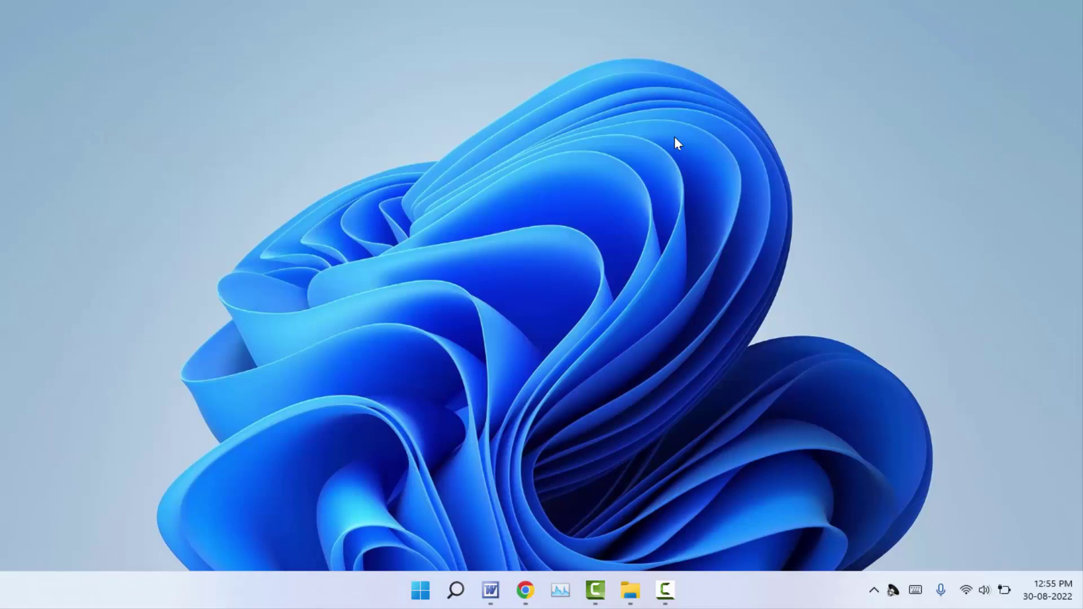